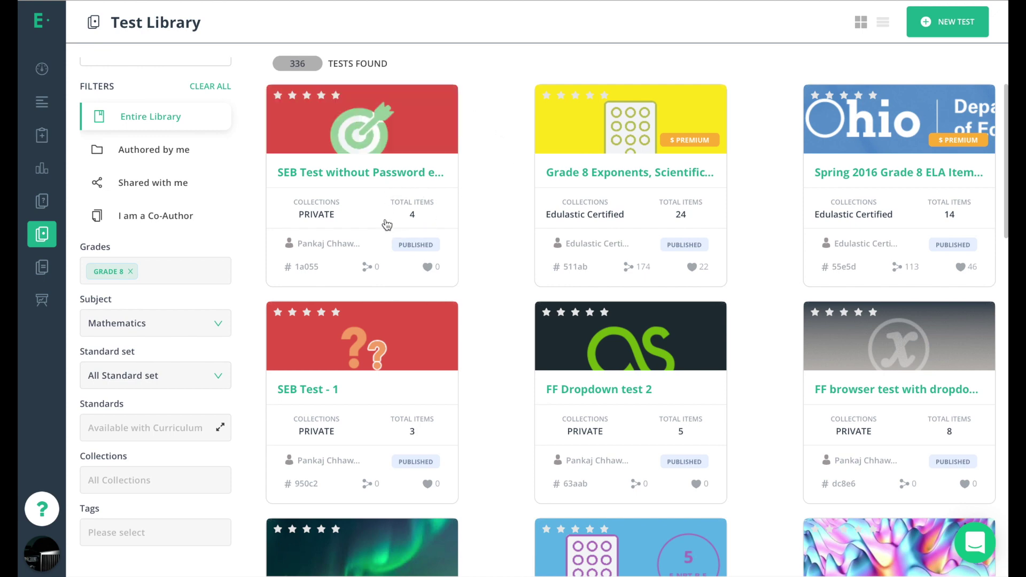
scroll(176, 211, "up", 1)
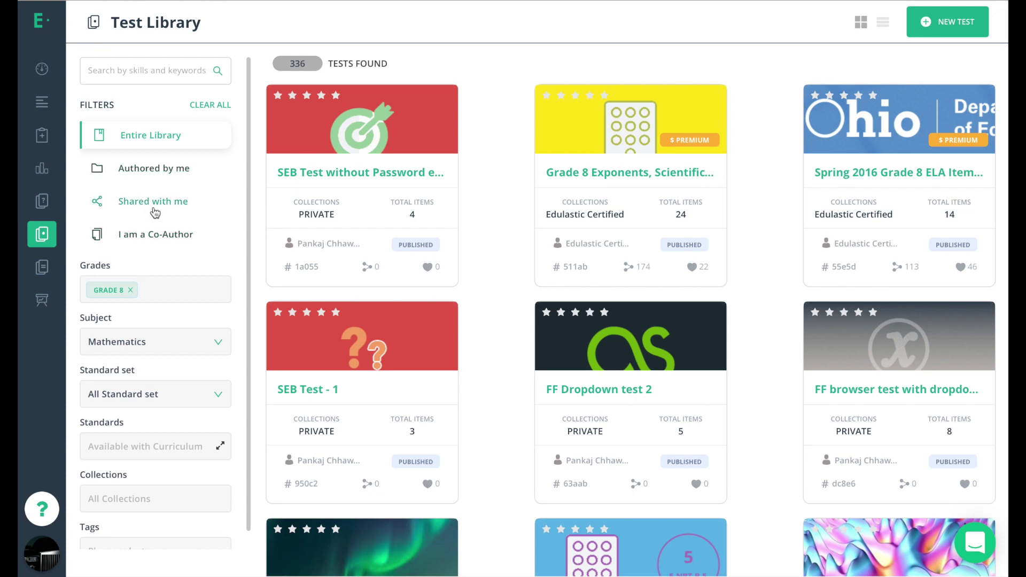
scroll(158, 219, "down", 1)
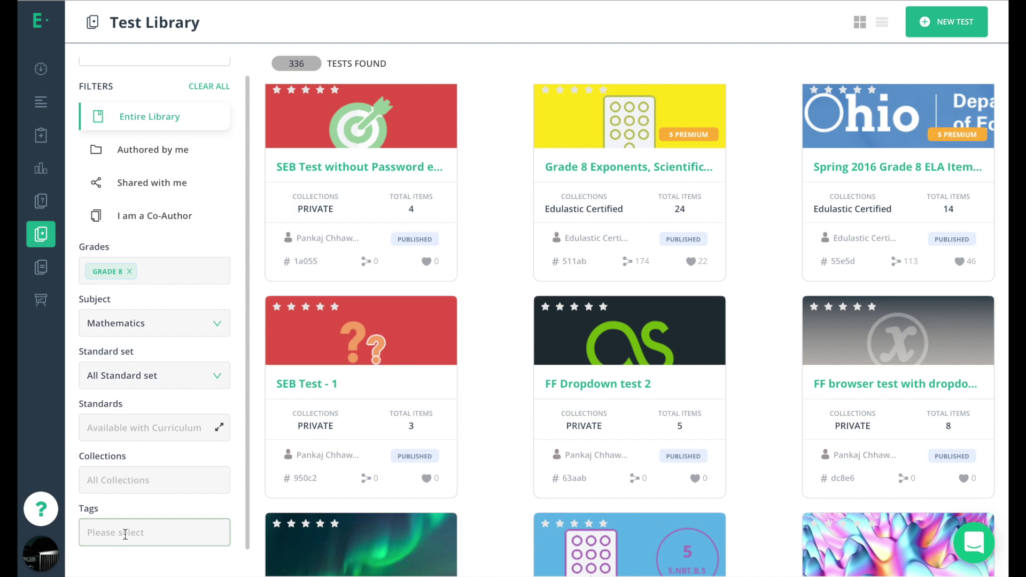
Step: Create a new test from scratch, opening the empty Untitled Test description form
left_click(966, 26)
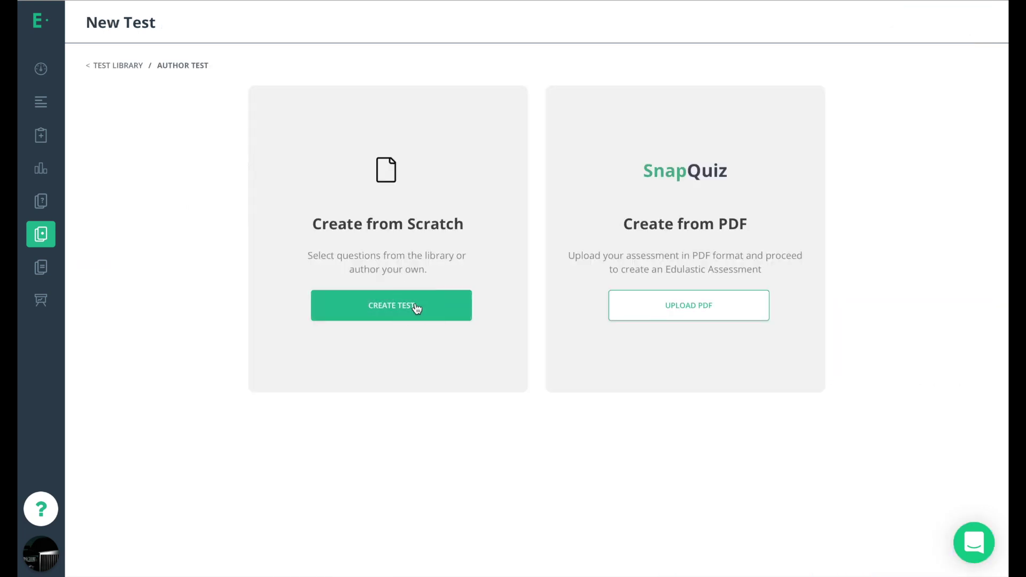
left_click(417, 307)
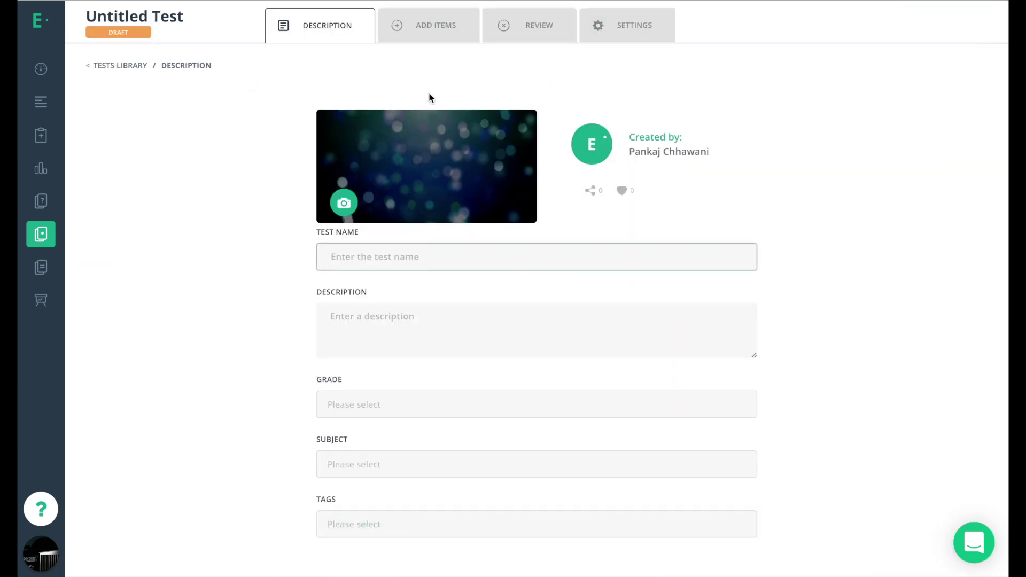